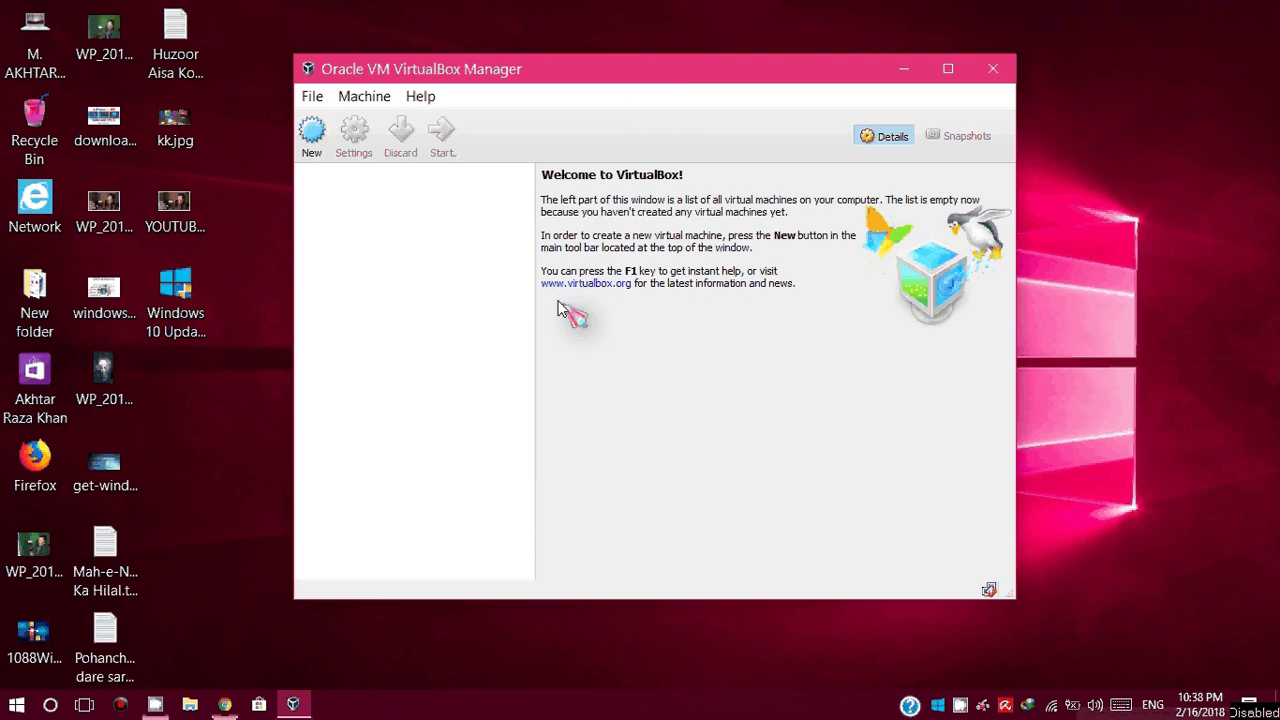
left_click_drag(551, 300, 599, 295)
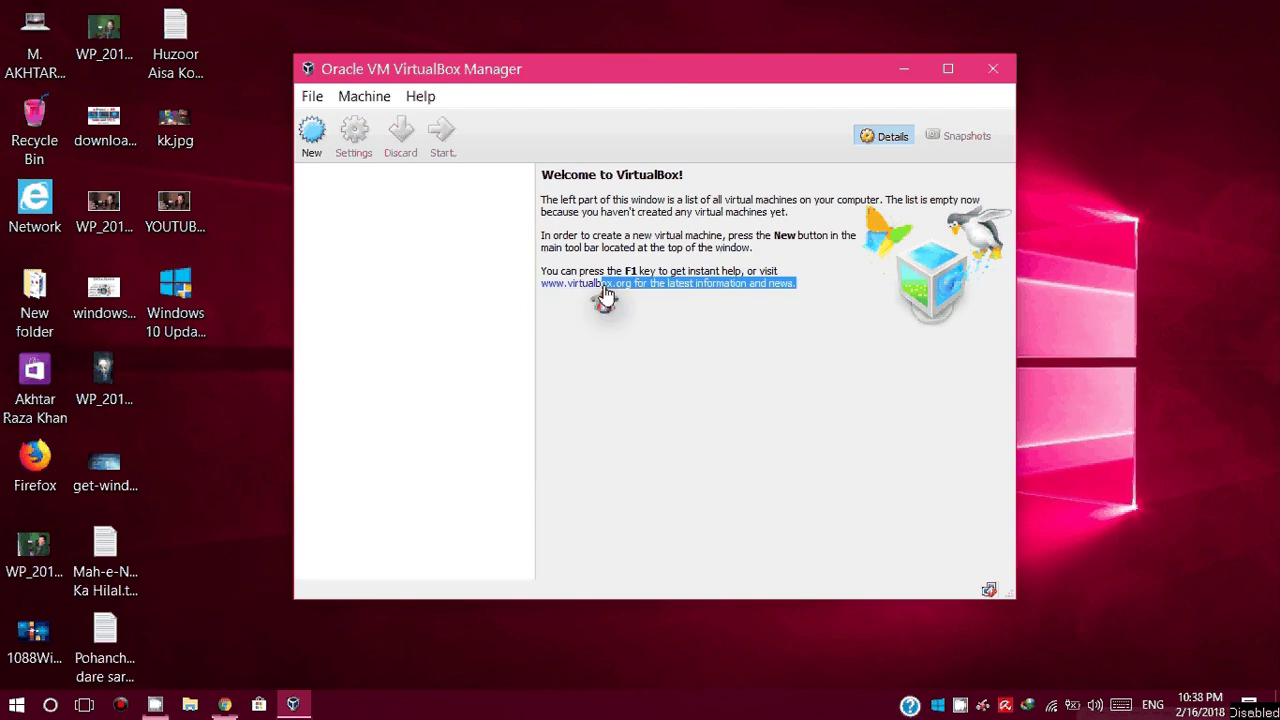
left_click(588, 326)
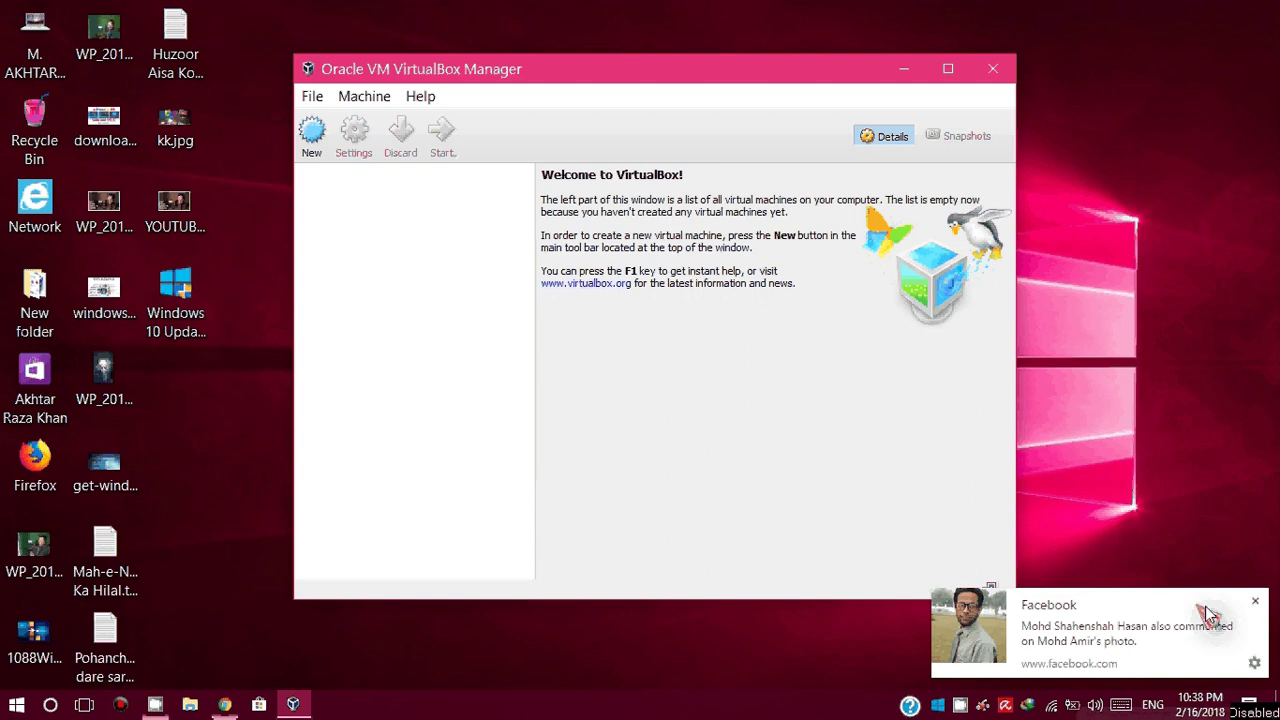
left_click(1256, 602)
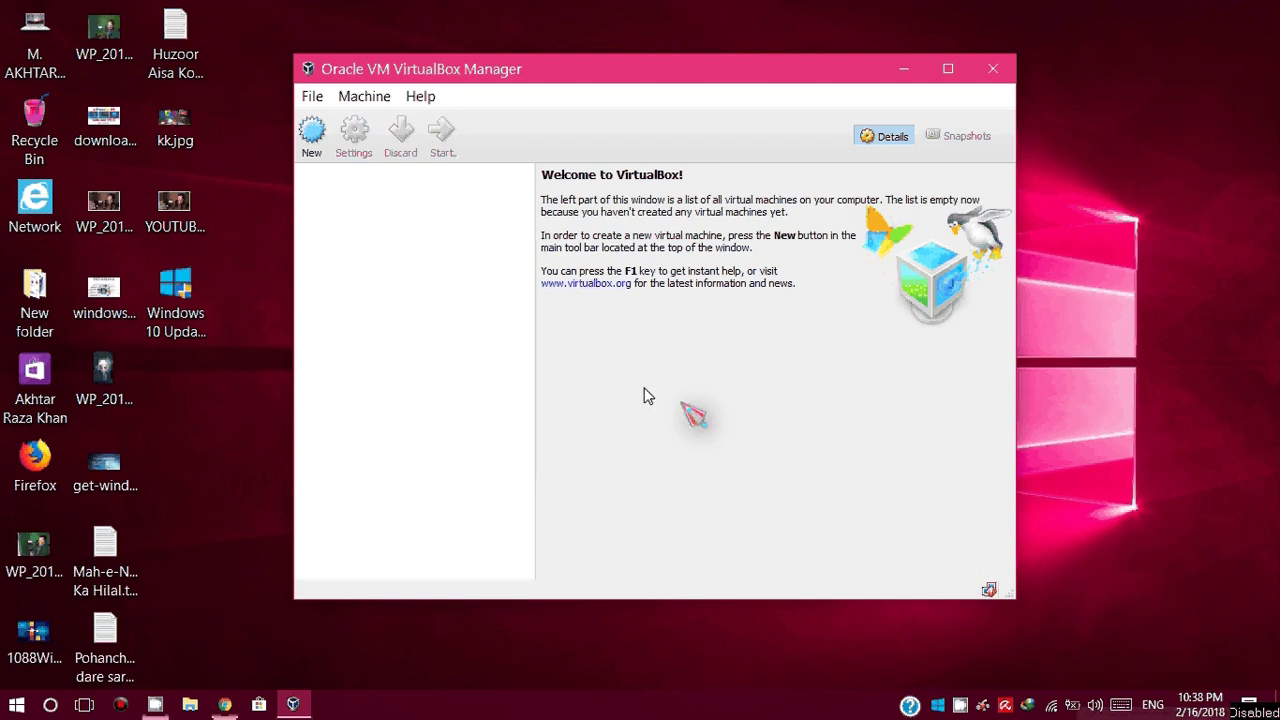
Start creating a new virtual machine and name it MARKS_
left_click(312, 140)
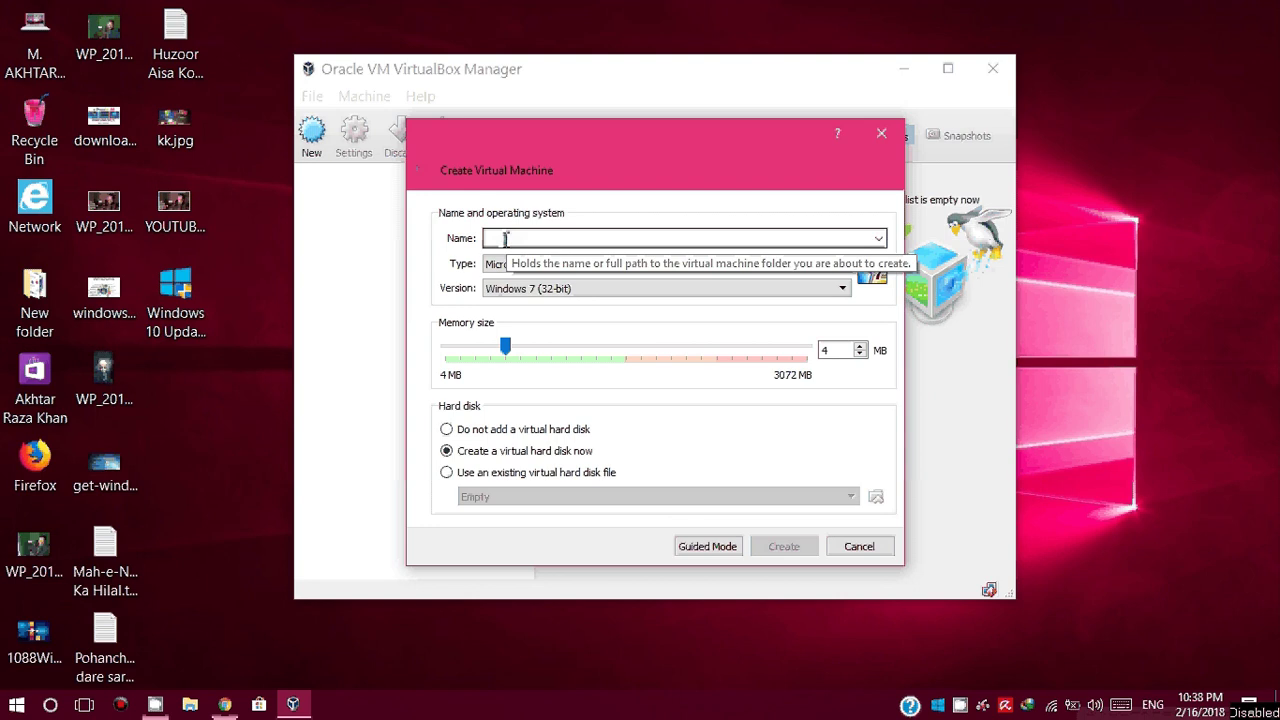
type("MY")
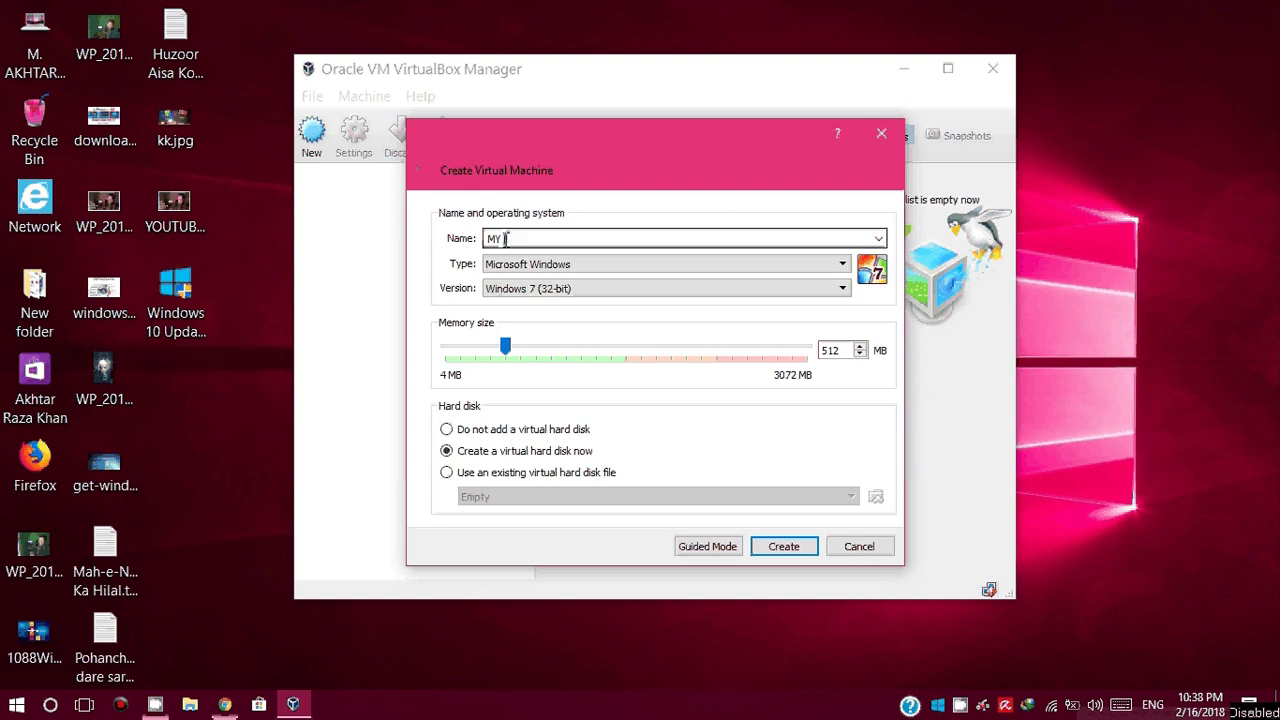
type(" OS")
left_click_drag(533, 238, 436, 235)
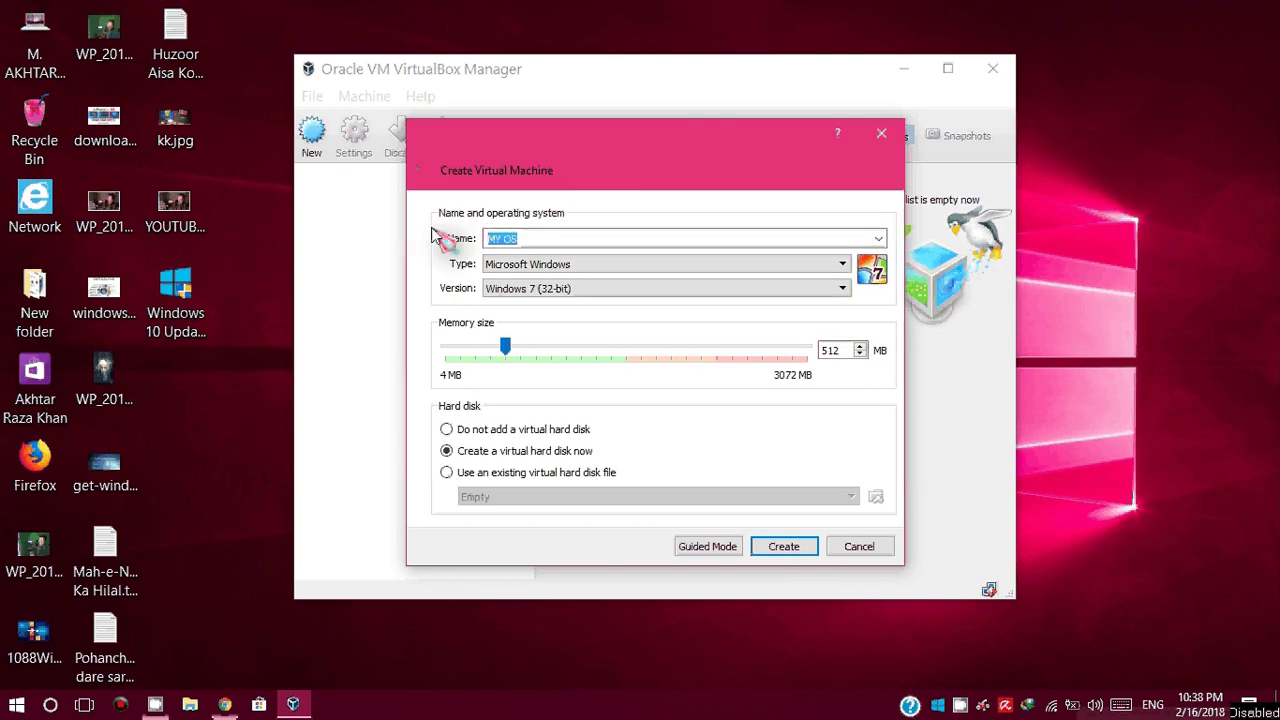
type("MARKS")
Choose Microsoft Windows as the new machine's type and Windows 7 (32-bit) as its version
left_click(600, 267)
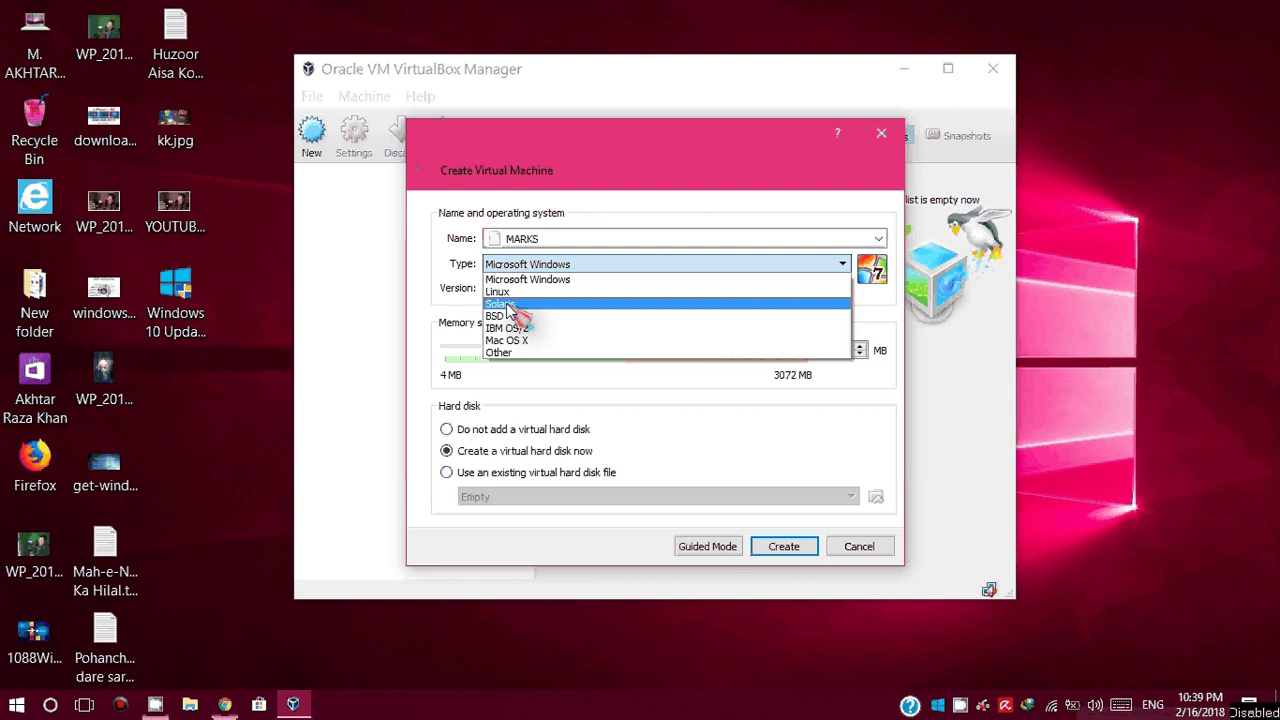
left_click(587, 272)
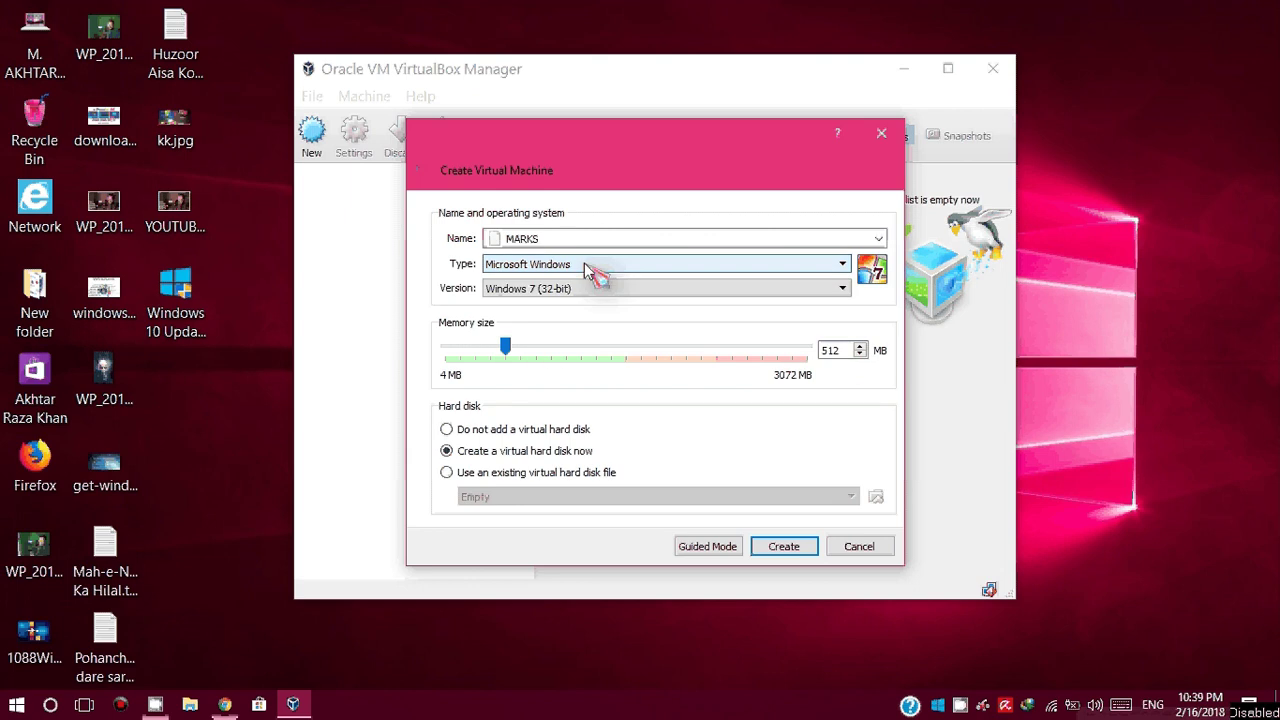
left_click(545, 290)
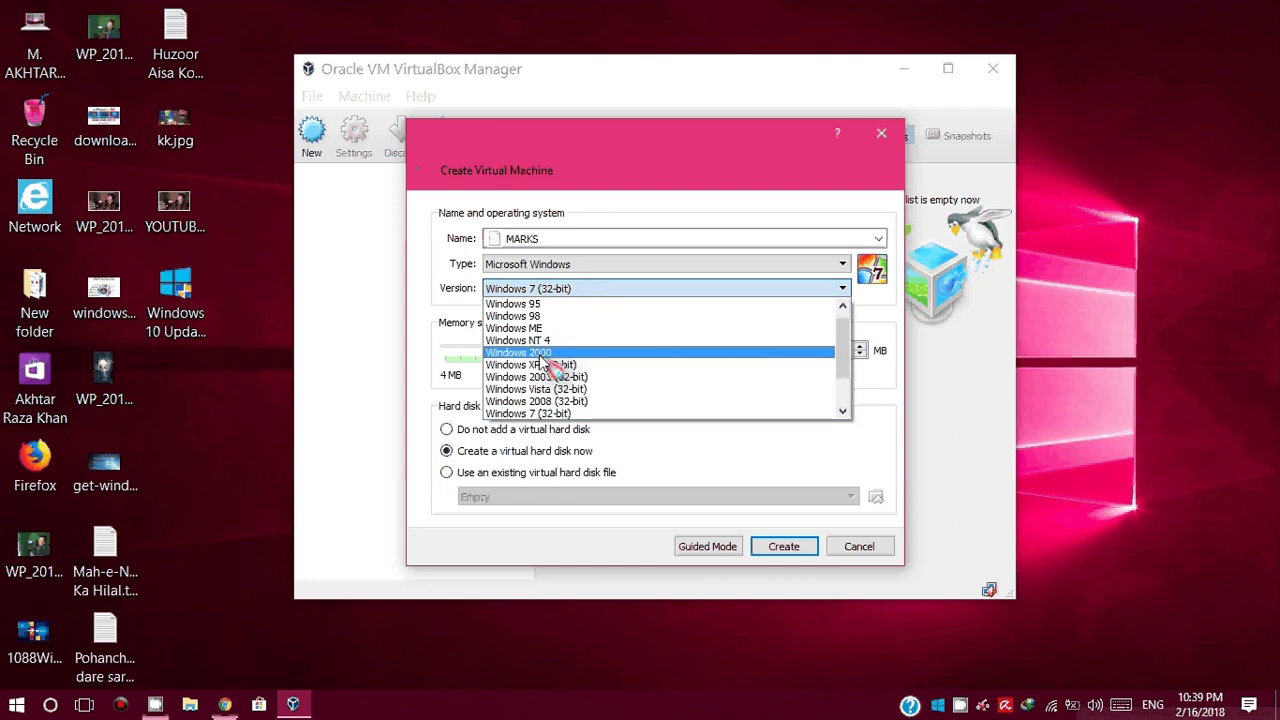
left_click(533, 413)
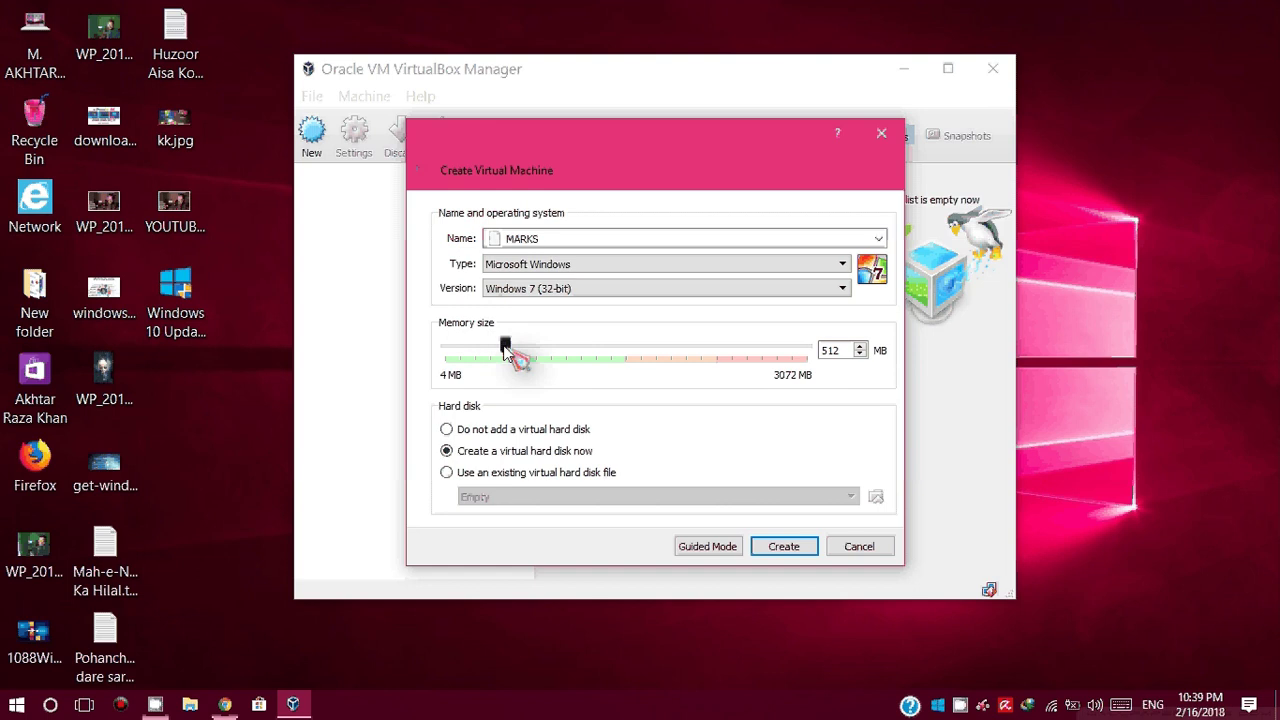
Set the new virtual machine's memory size to 2048 MB
left_click_drag(506, 349, 514, 352)
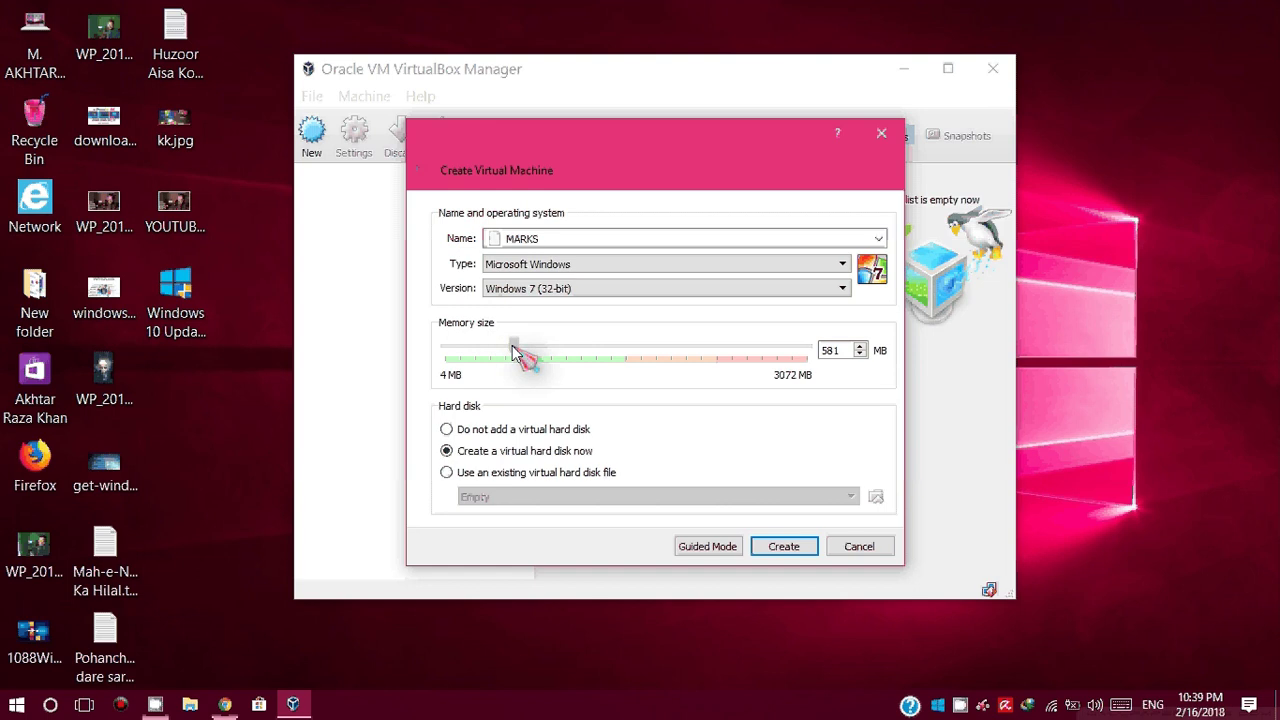
left_click_drag(513, 352, 605, 358)
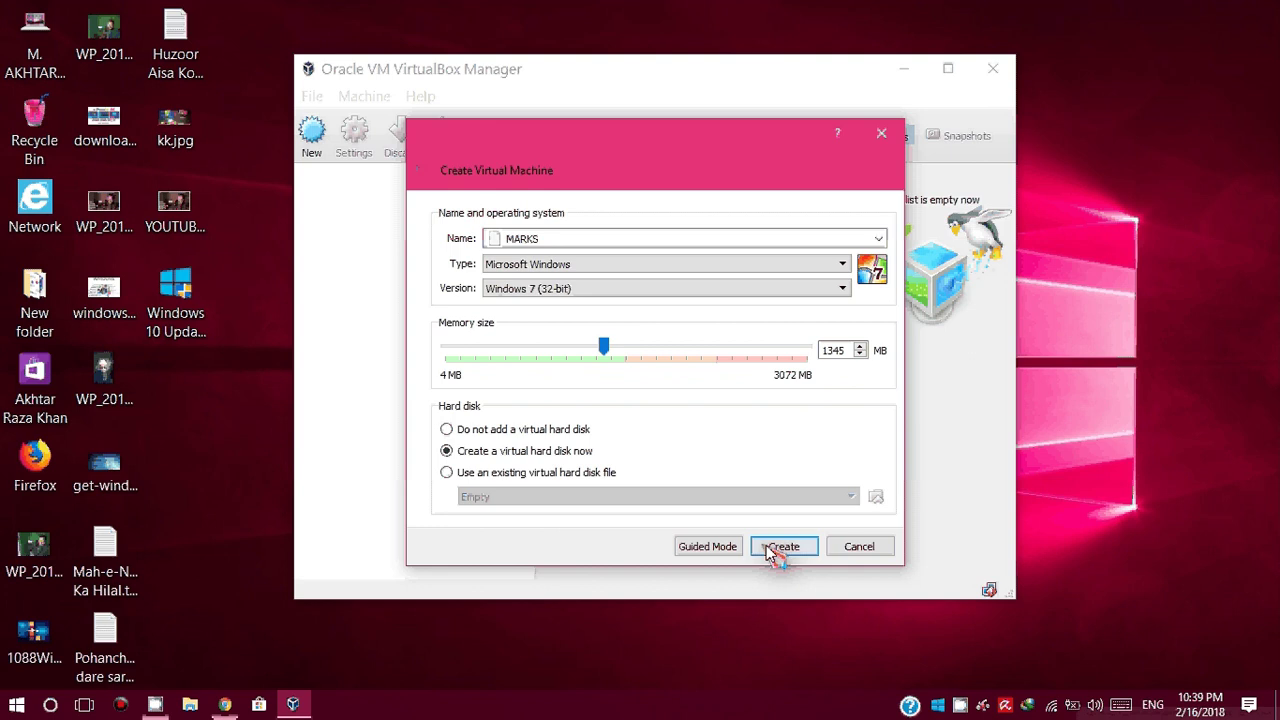
left_click_drag(605, 347, 686, 347)
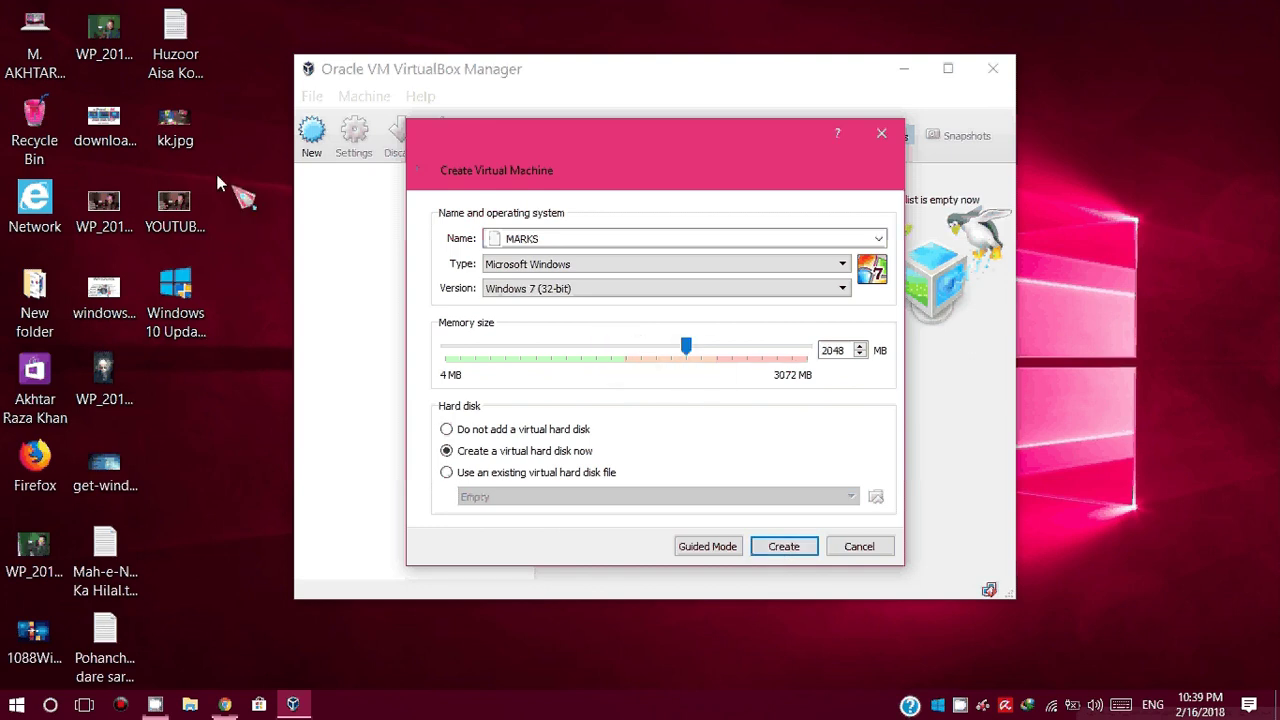
left_click(35, 45)
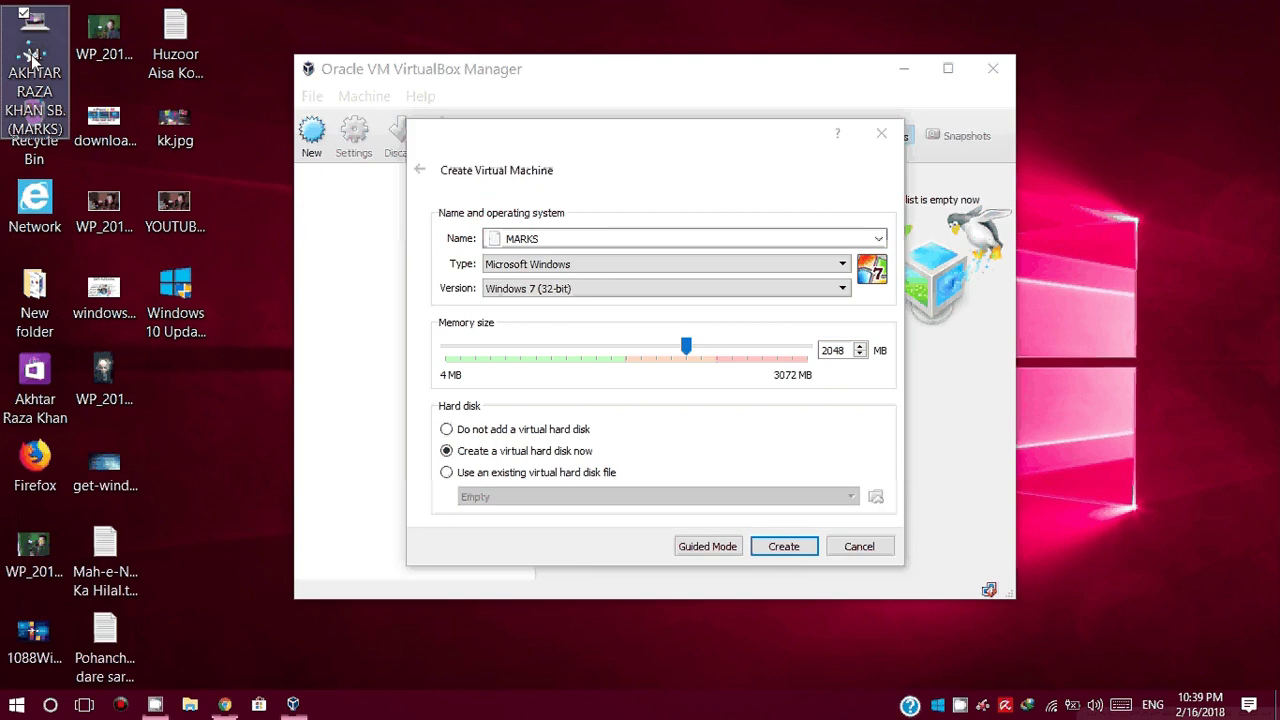
right_click(35, 58)
left_click(138, 323)
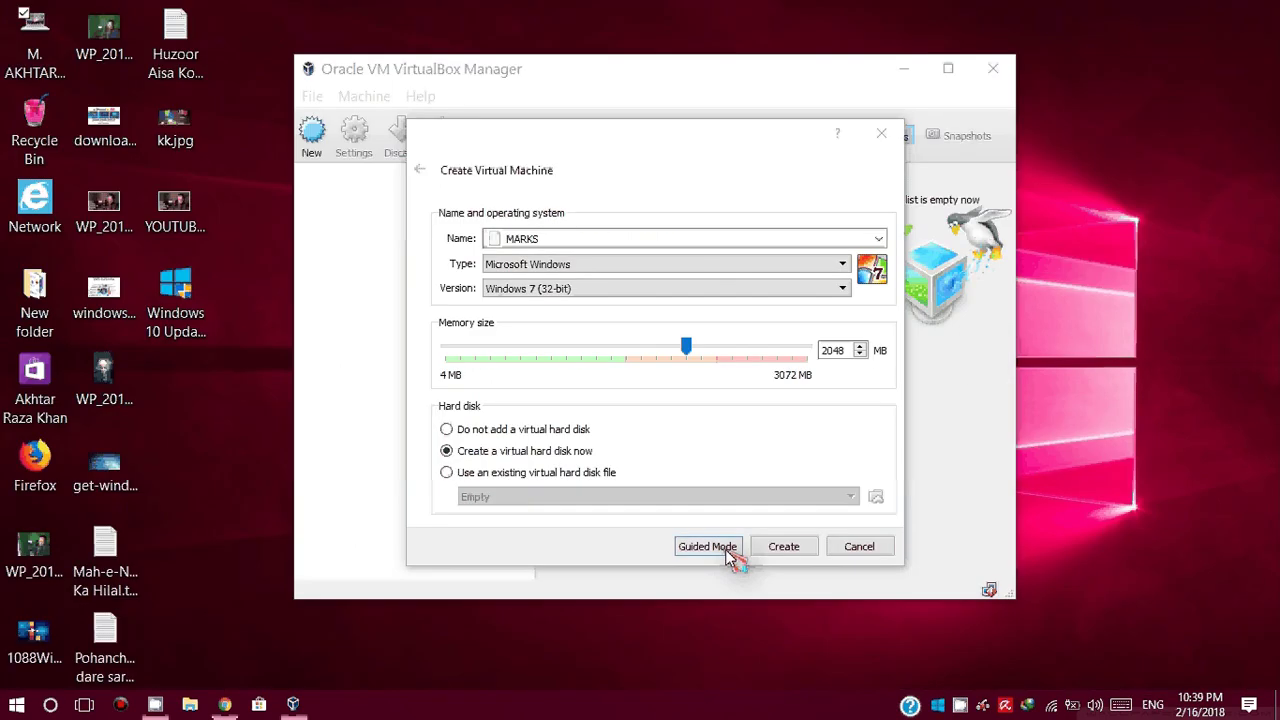
Create the virtual machine with a new 25.00 GB dynamically allocated VDI hard disk
left_click(784, 548)
left_click(776, 545)
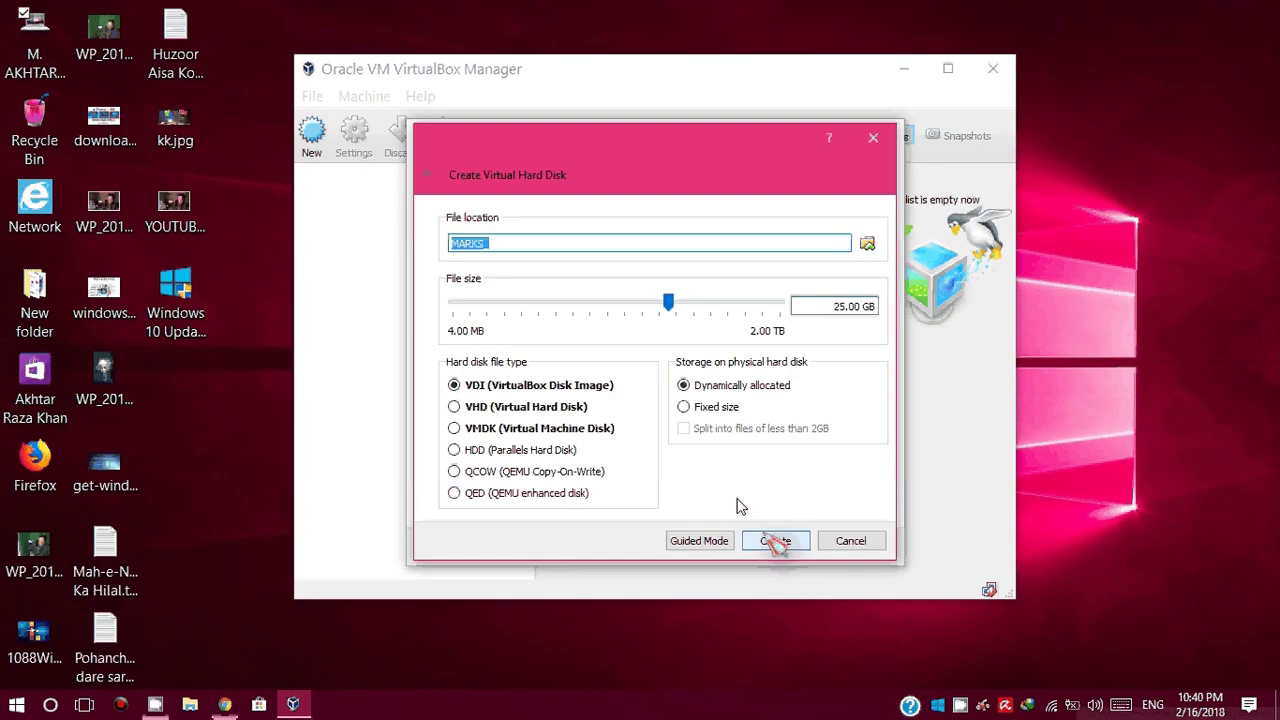
left_click(764, 553)
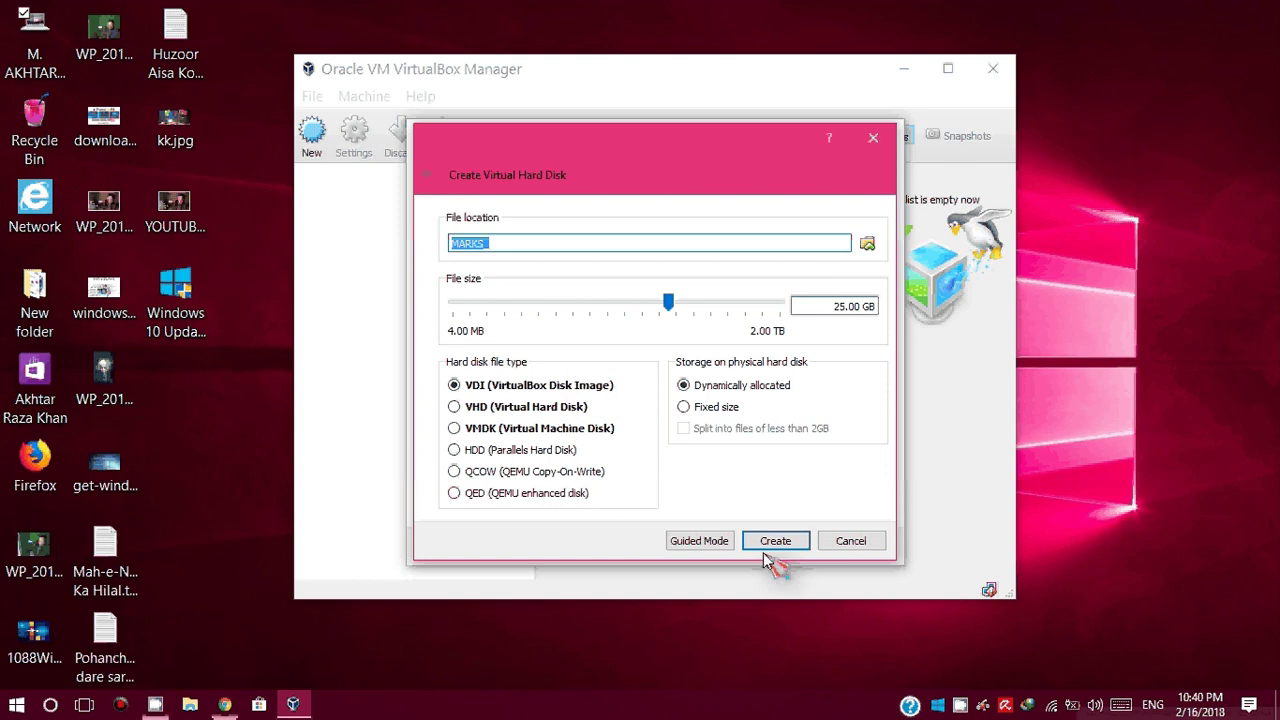
left_click(770, 552)
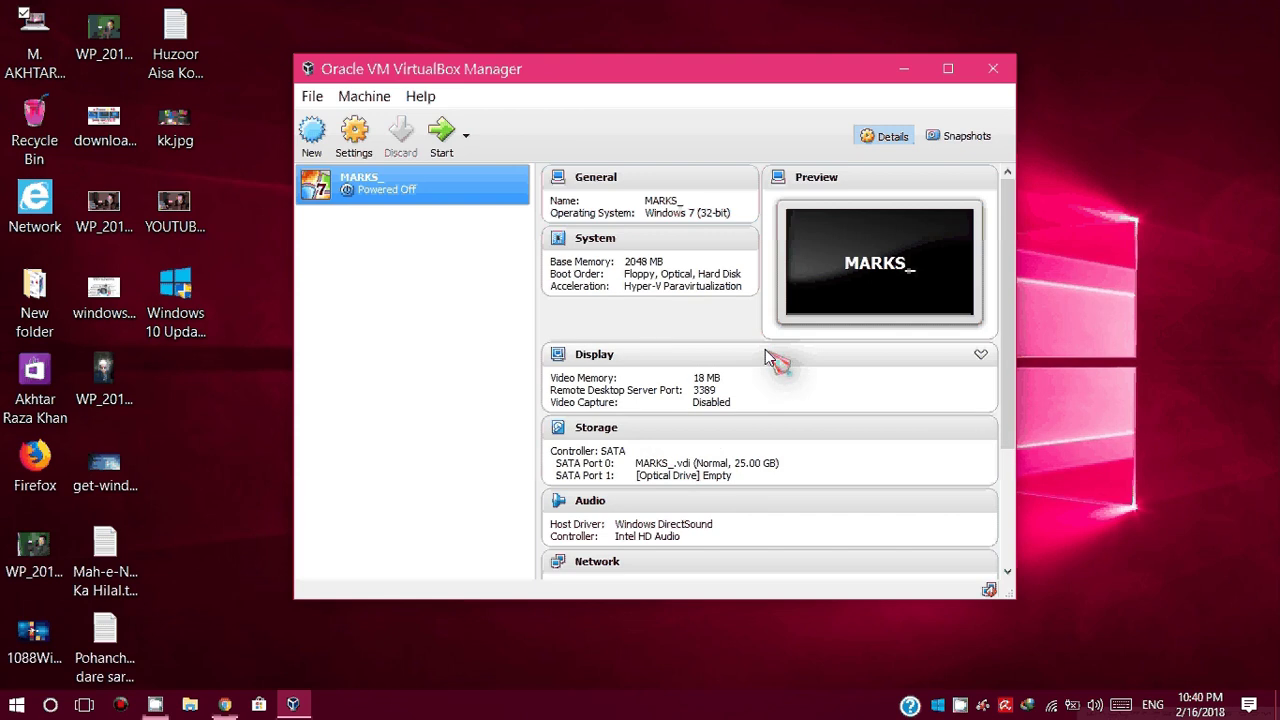
Load Windows_7_September_with_86.iso into the empty optical drive in the MARKS_ machine's storage settings and save them
left_click(354, 135)
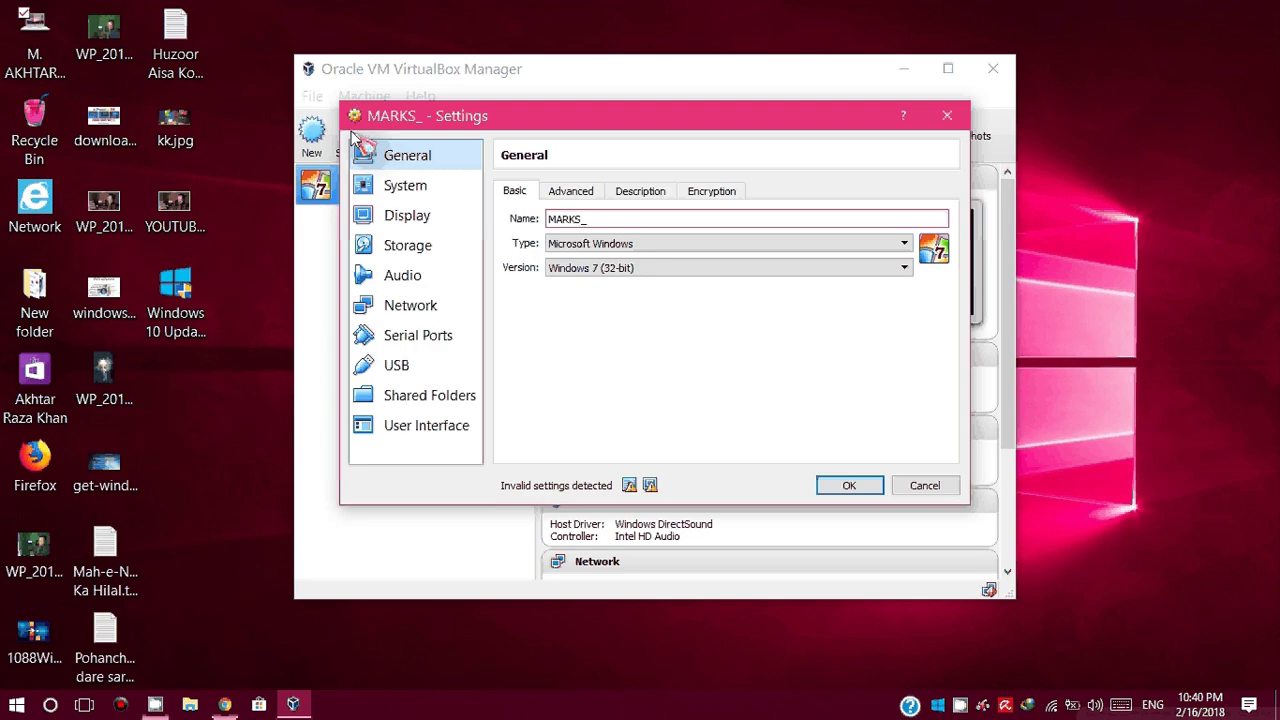
left_click(410, 247)
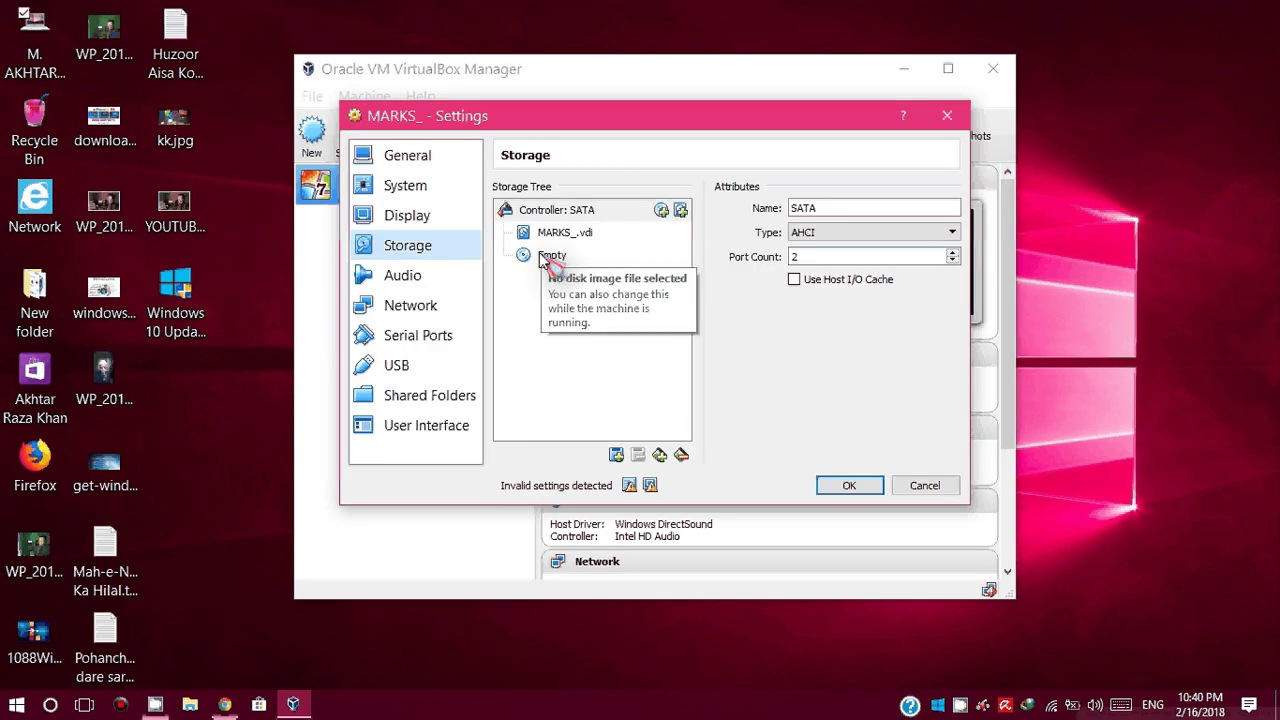
left_click(547, 256)
left_click(950, 212)
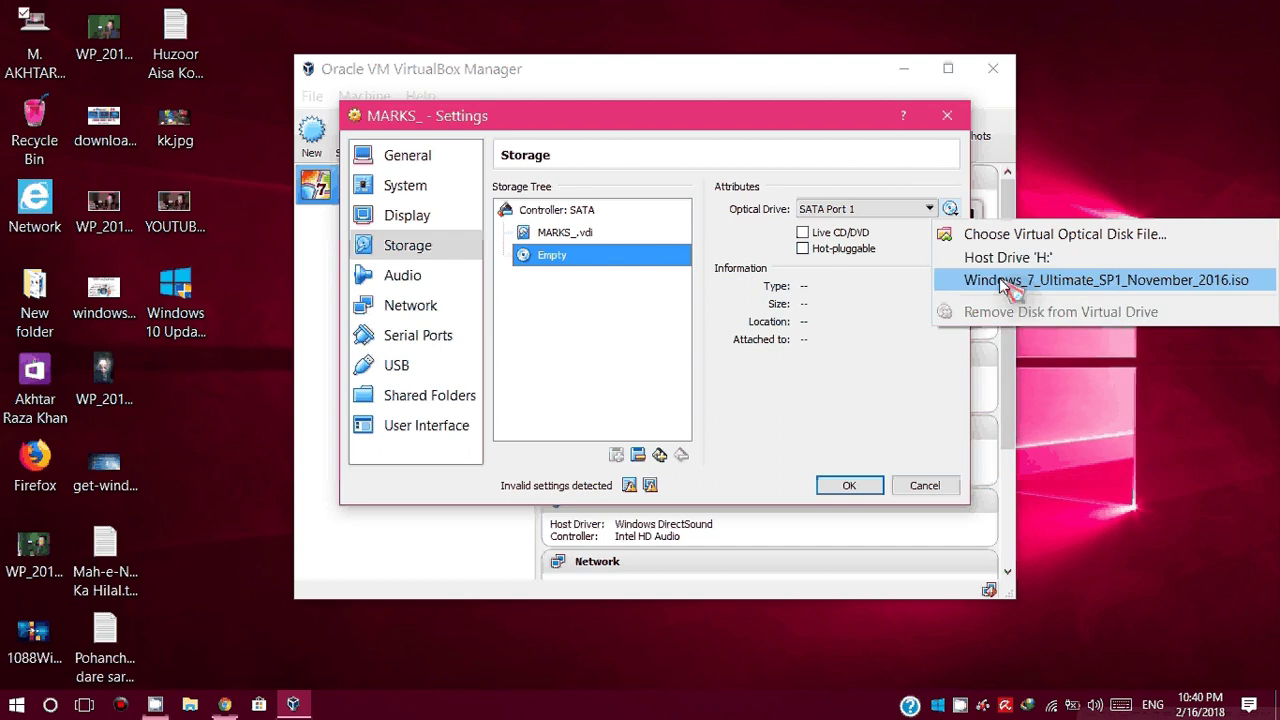
left_click(1060, 234)
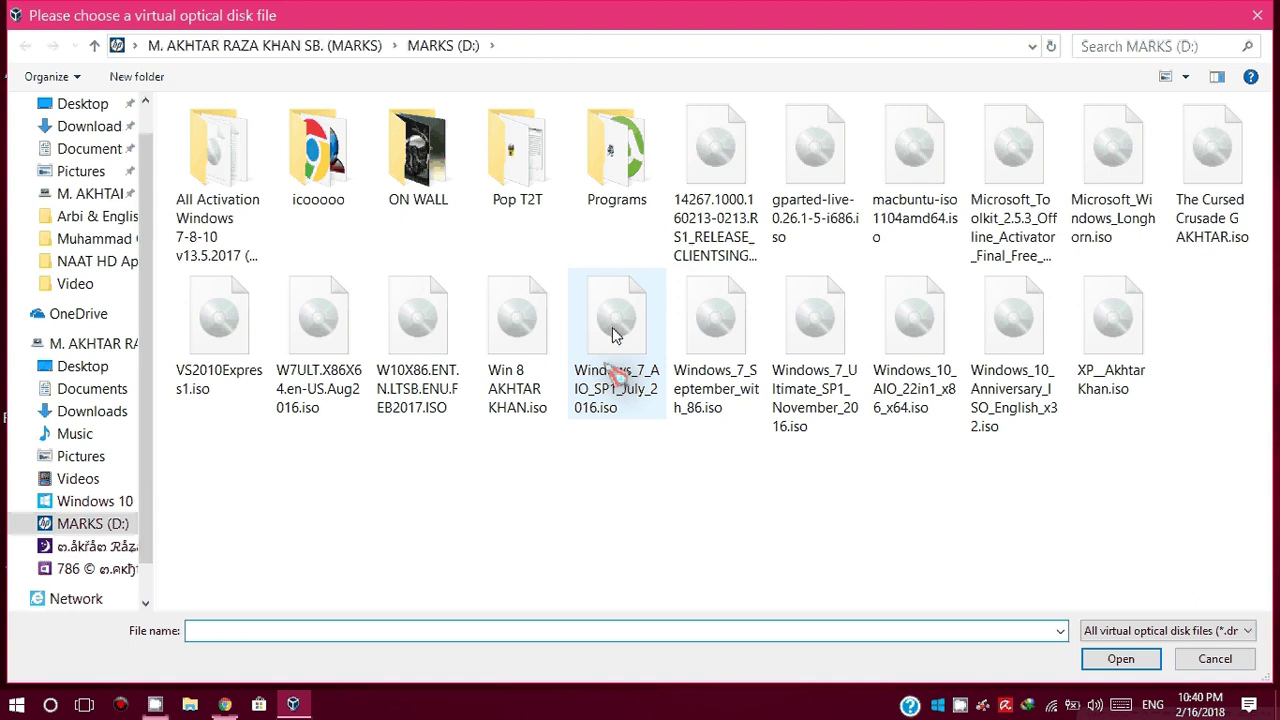
left_click(727, 390)
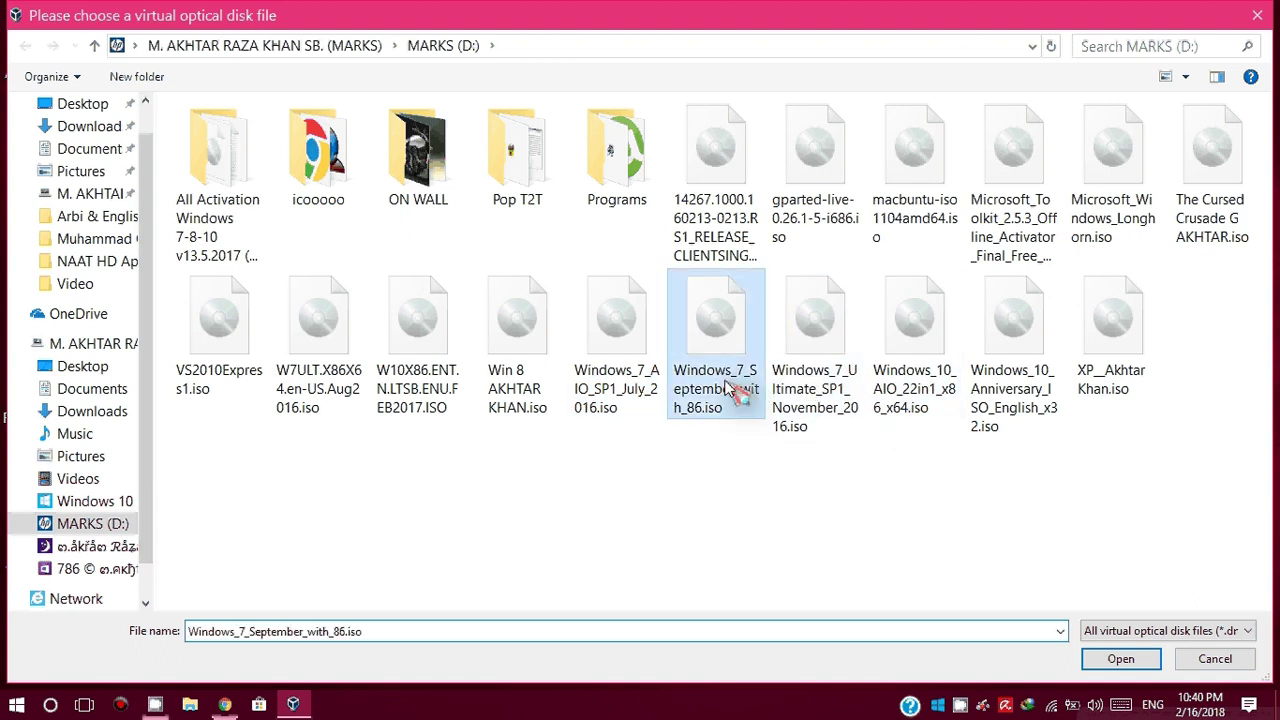
double_click(729, 392)
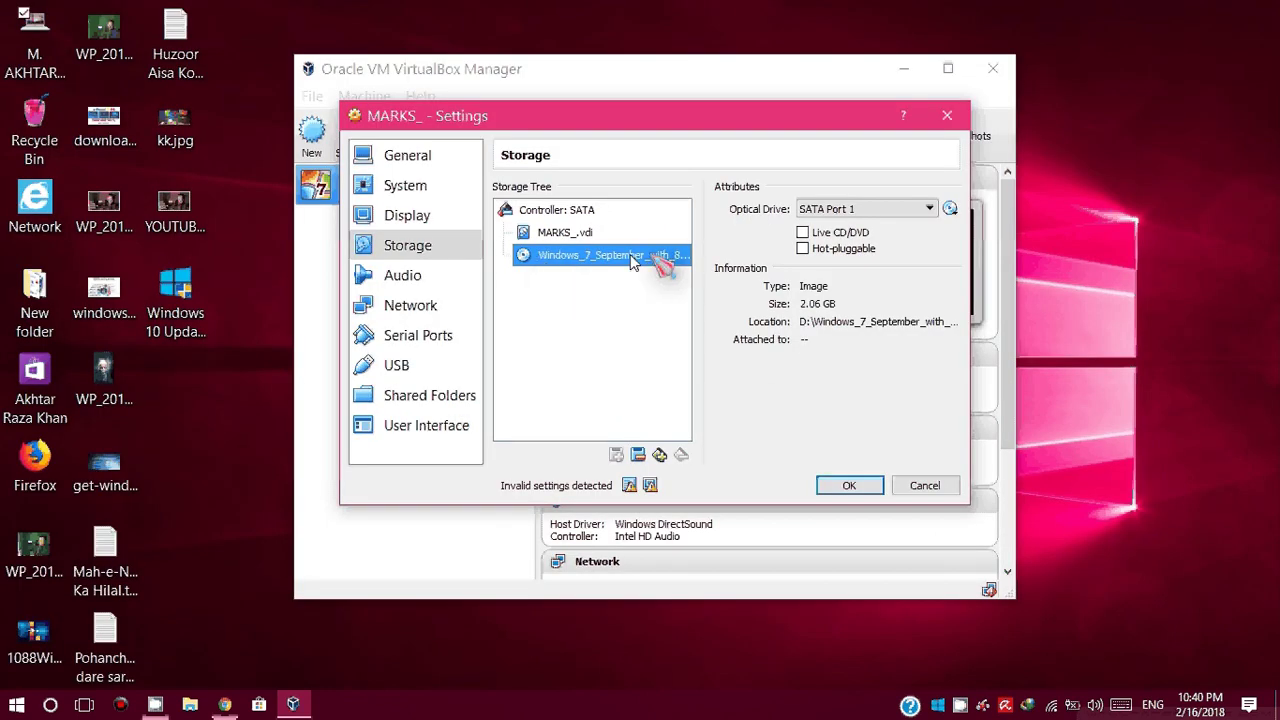
left_click(845, 487)
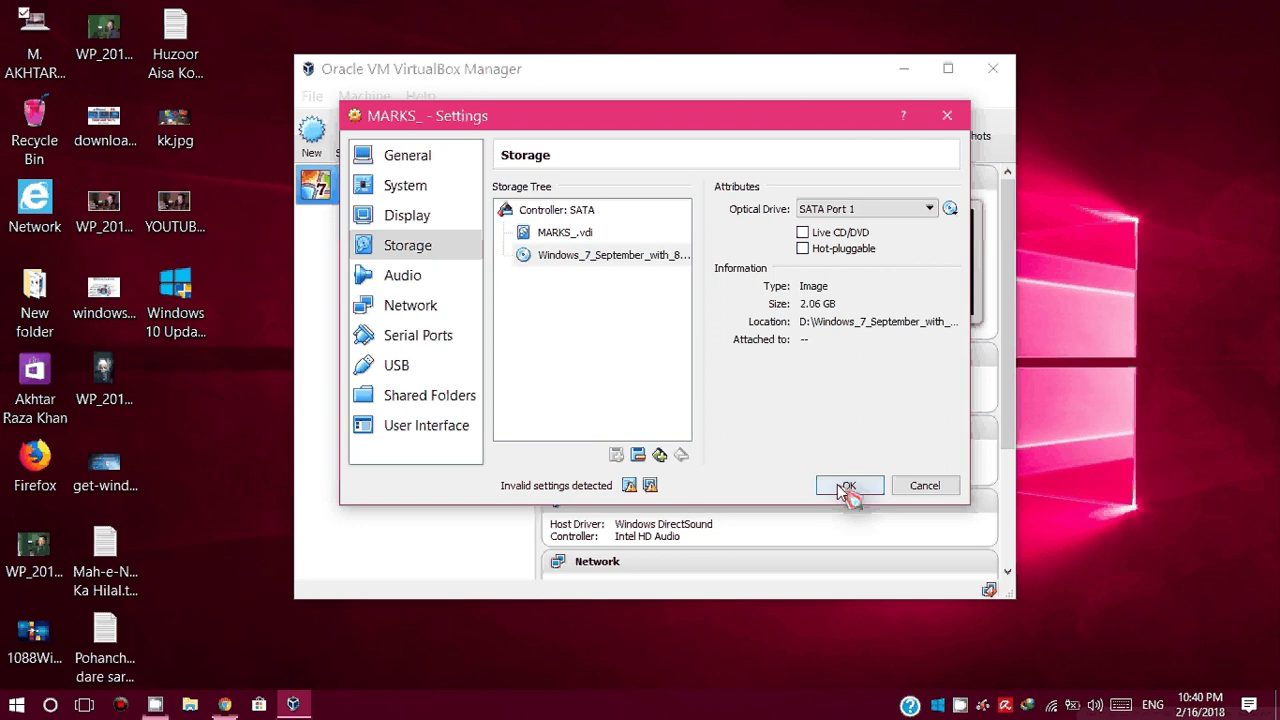